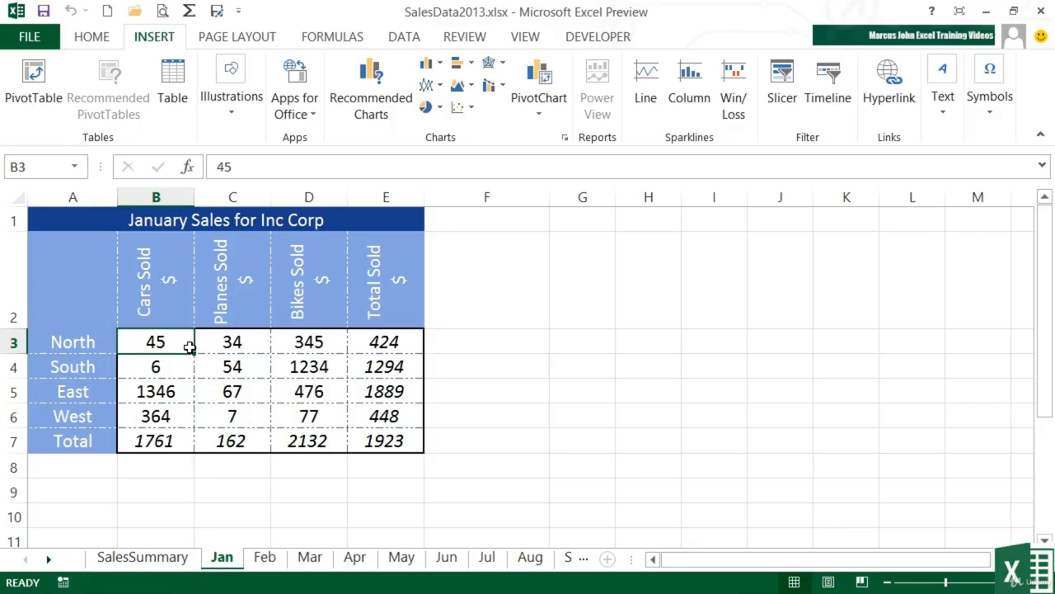
# - Select the January sales range A2:D6 and preview its recommended charts, including Stacked Column, Clustered Bar and 100% Stacked Column
pyautogui.moveTo(97, 271); pyautogui.dragTo(303, 416)
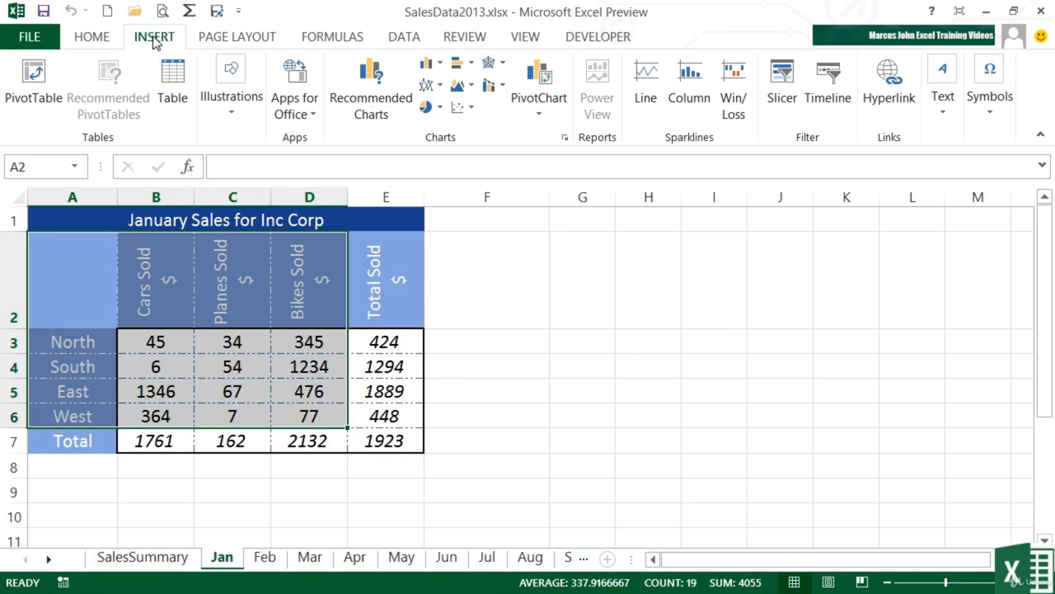
pyautogui.click(379, 105)
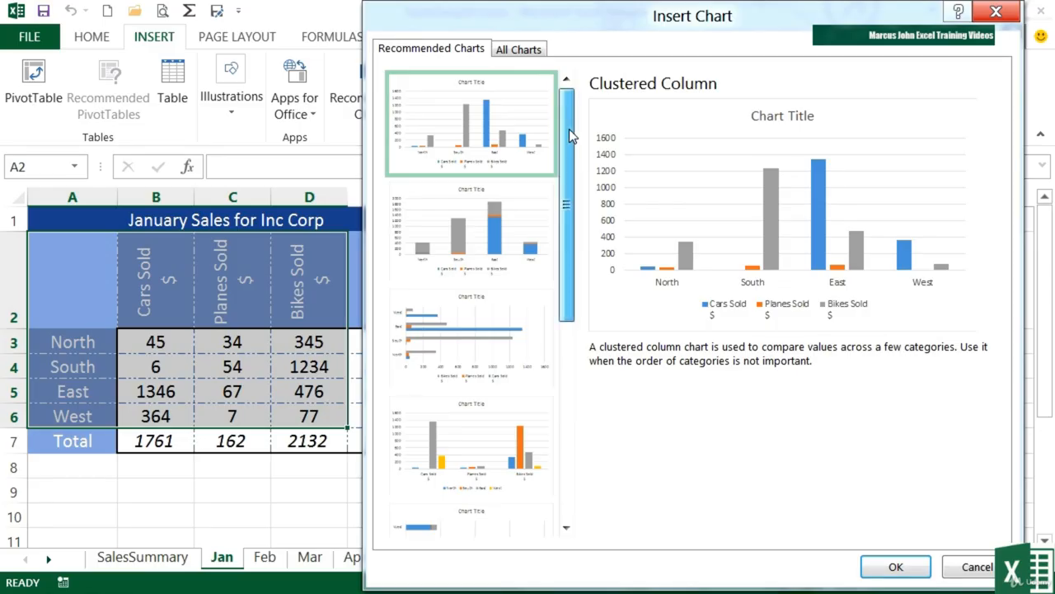
pyautogui.click(470, 220)
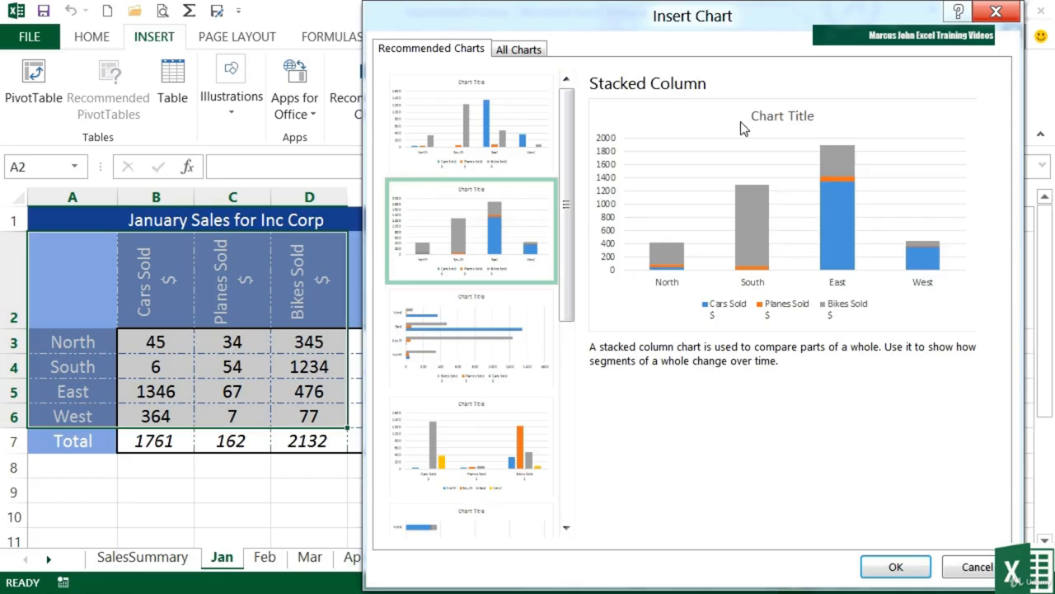
pyautogui.click(469, 326)
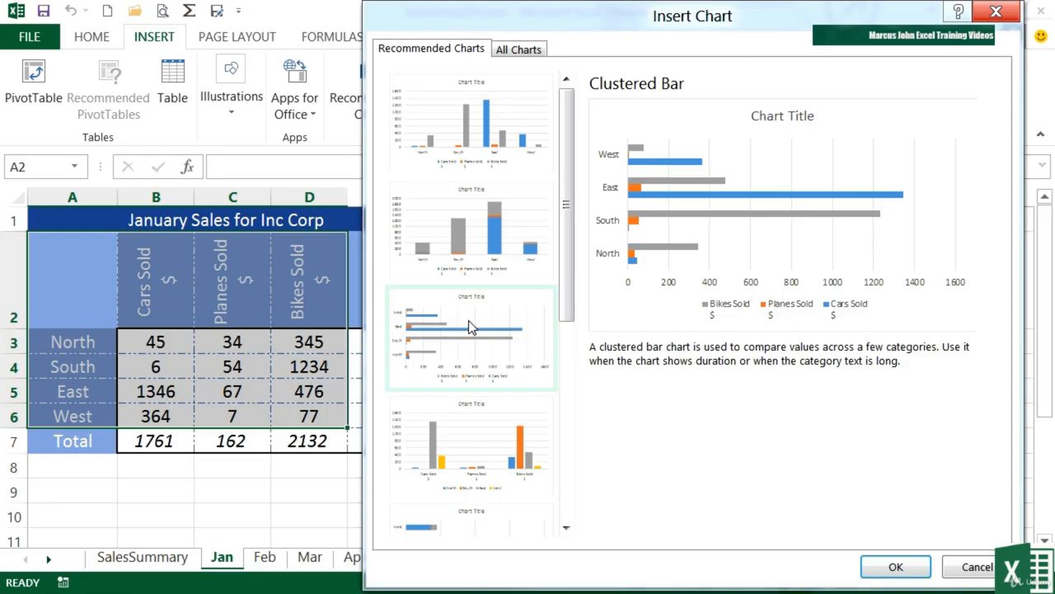
pyautogui.click(488, 244)
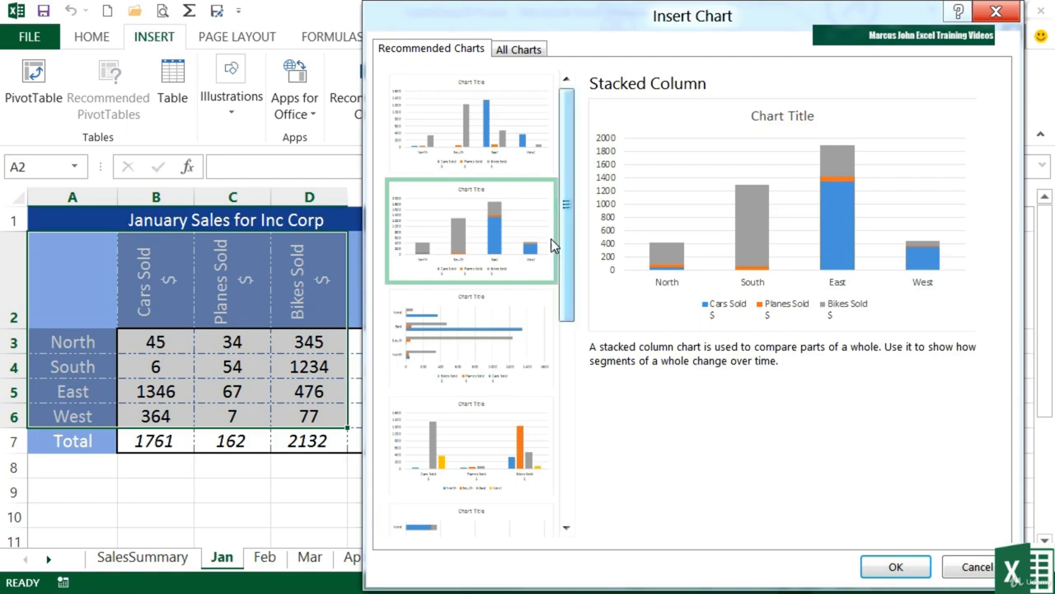
pyautogui.click(478, 412)
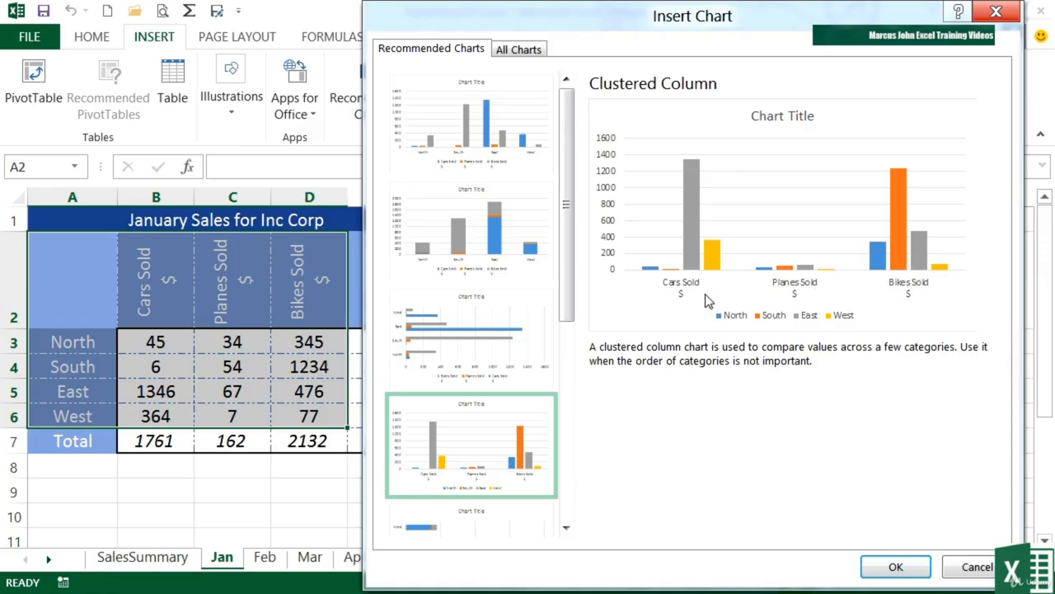
pyautogui.scroll(-1, 570, 363)
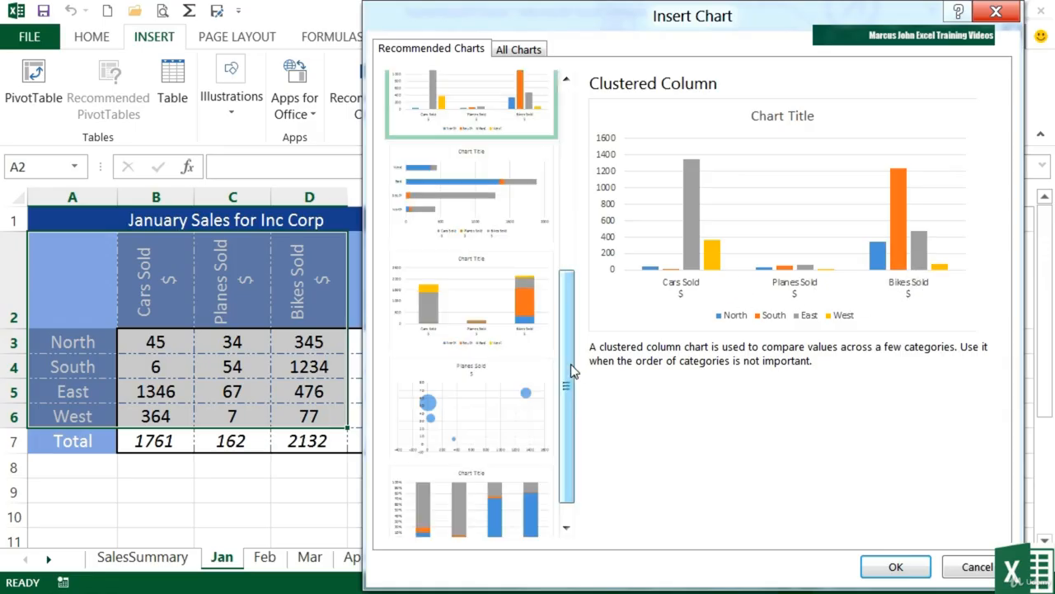
pyautogui.click(489, 319)
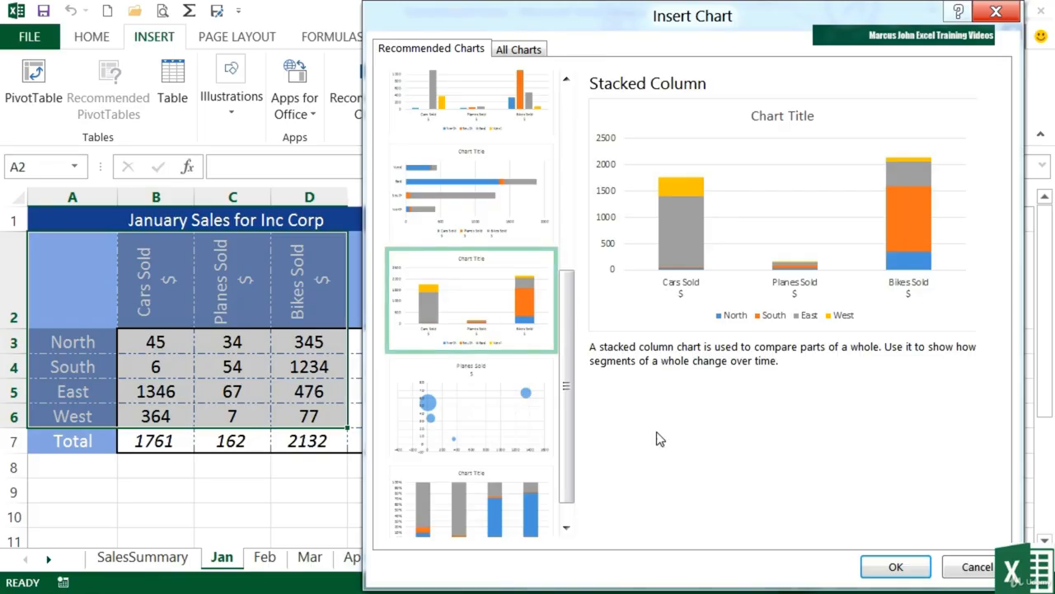
pyautogui.click(487, 409)
pyautogui.moveTo(570, 376); pyautogui.dragTo(574, 404)
pyautogui.click(502, 484)
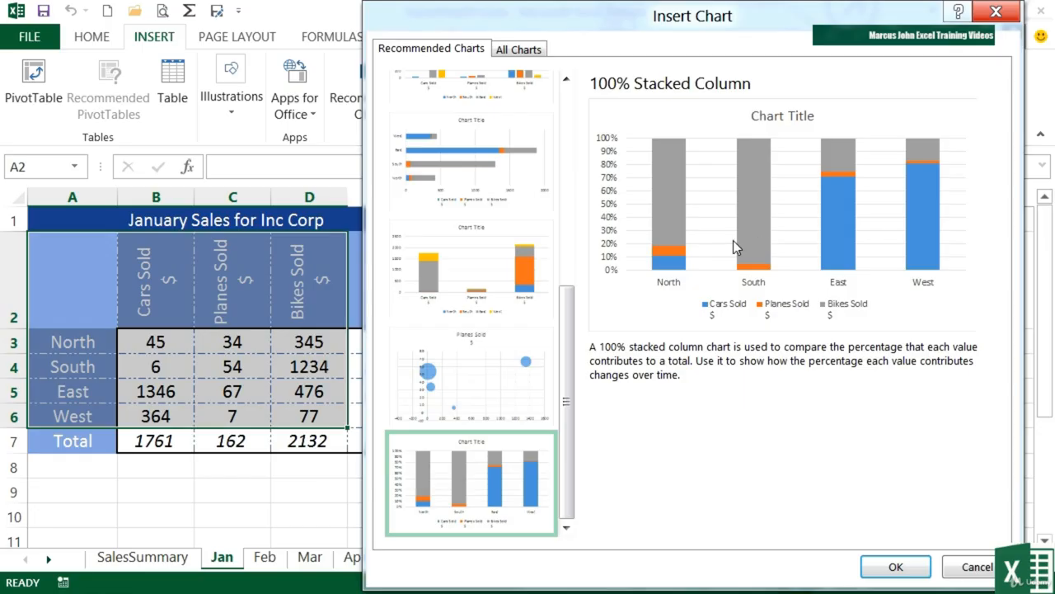
pyautogui.moveTo(565, 299); pyautogui.dragTo(579, 111)
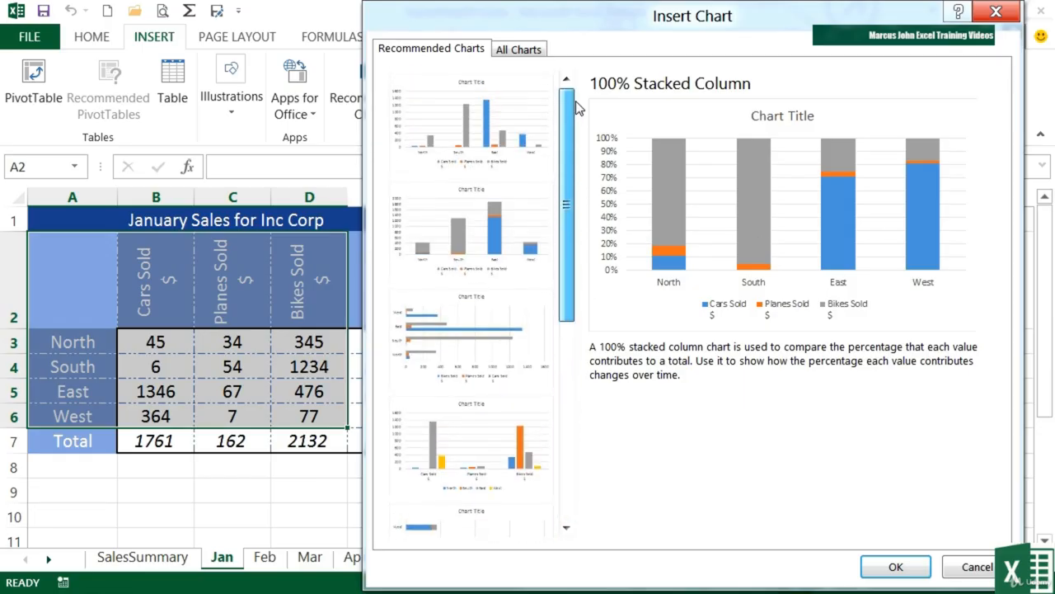
# - Insert the recommended Clustered Column chart with regions on the horizontal axis and move it beside the January table
pyautogui.click(482, 125)
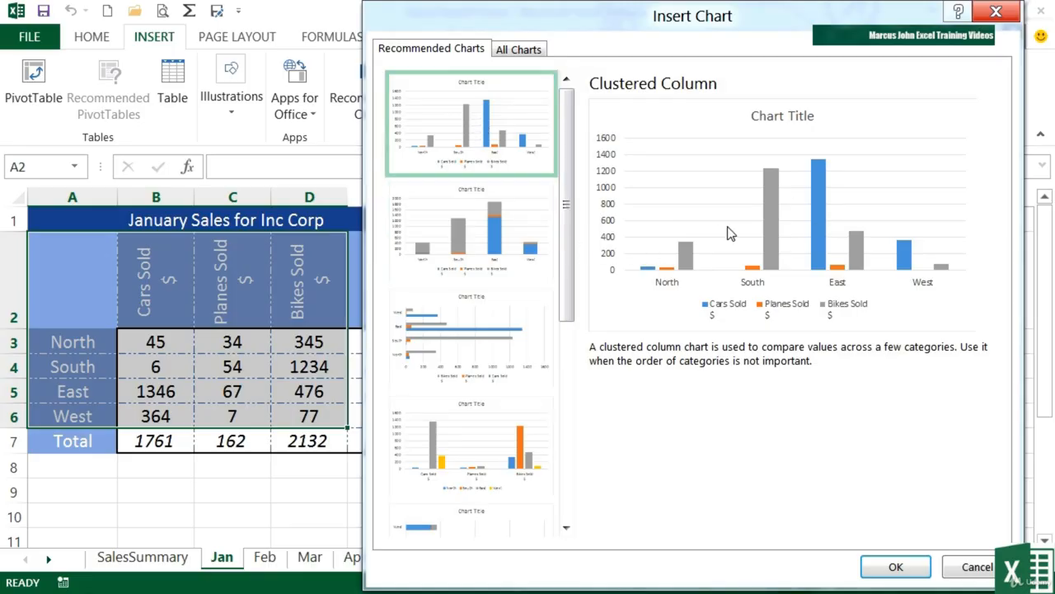
pyautogui.click(895, 568)
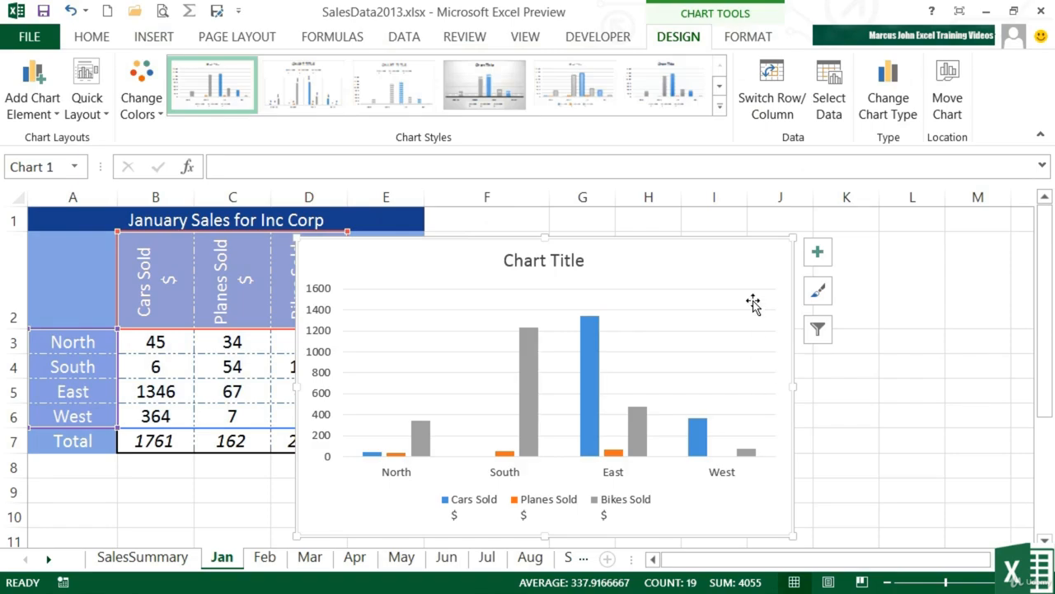
pyautogui.moveTo(721, 239)
pyautogui.mouseDown()
pyautogui.moveTo(899, 248)
pyautogui.moveTo(906, 223)
pyautogui.moveTo(923, 215)
pyautogui.mouseUp()
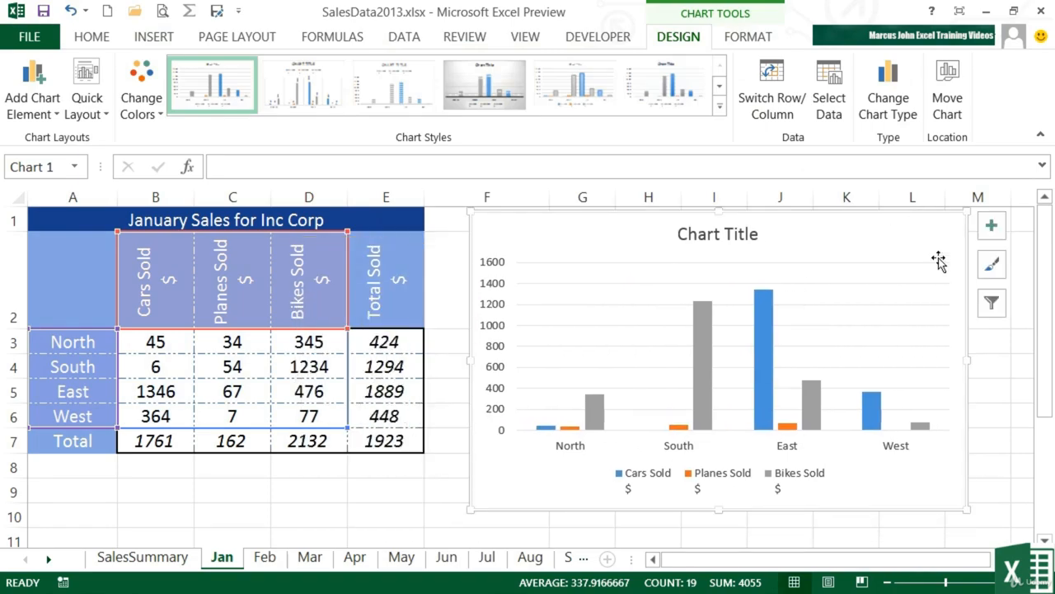
# - Resize the January chart so it spans columns F to M and reaches down to row 11
pyautogui.moveTo(966, 509); pyautogui.dragTo(859, 423)
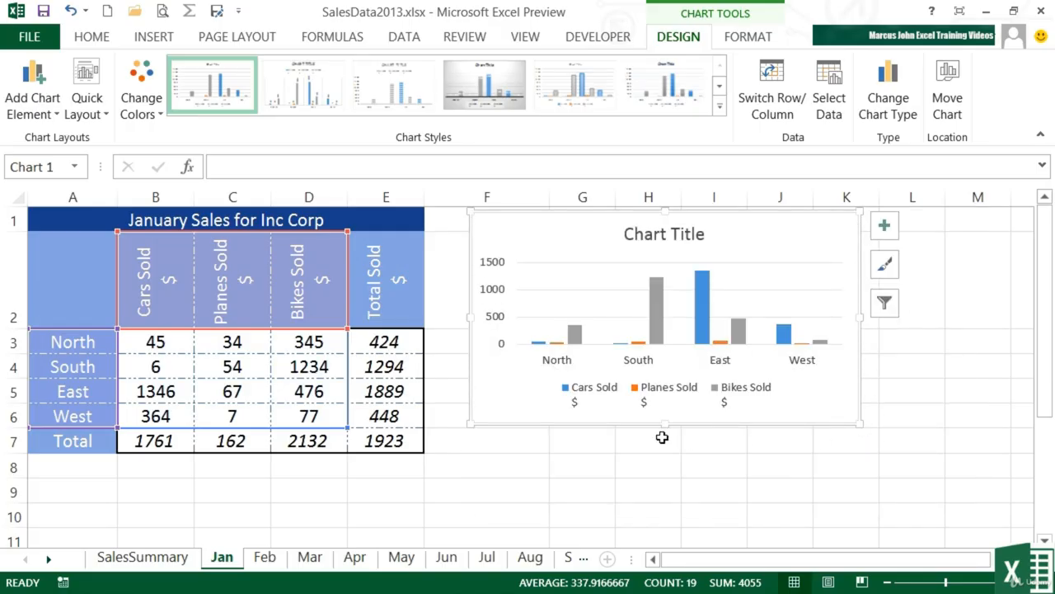
pyautogui.moveTo(664, 424); pyautogui.dragTo(667, 509)
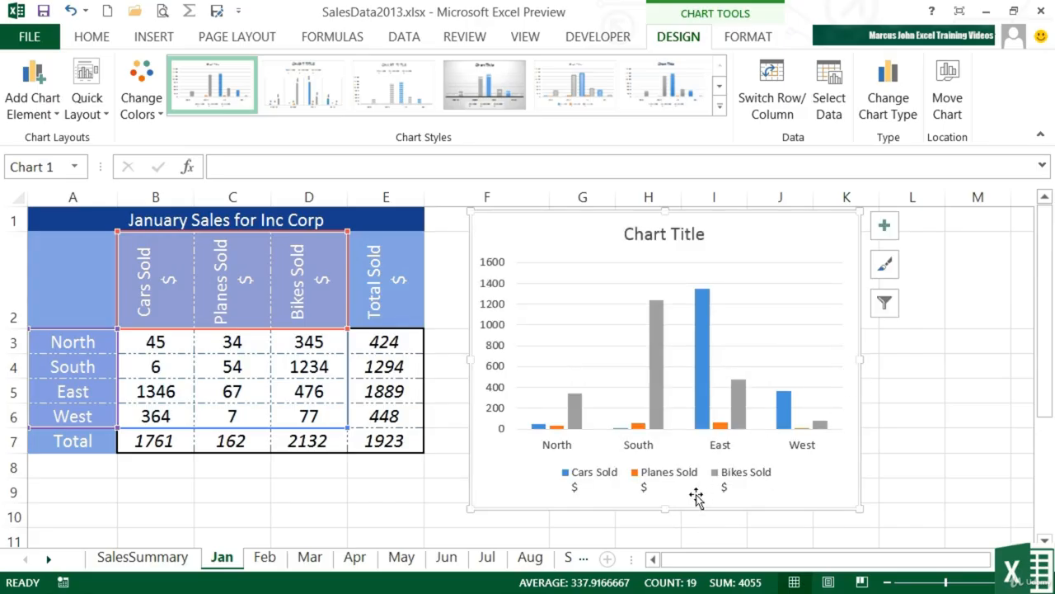
pyautogui.moveTo(666, 508); pyautogui.dragTo(666, 532)
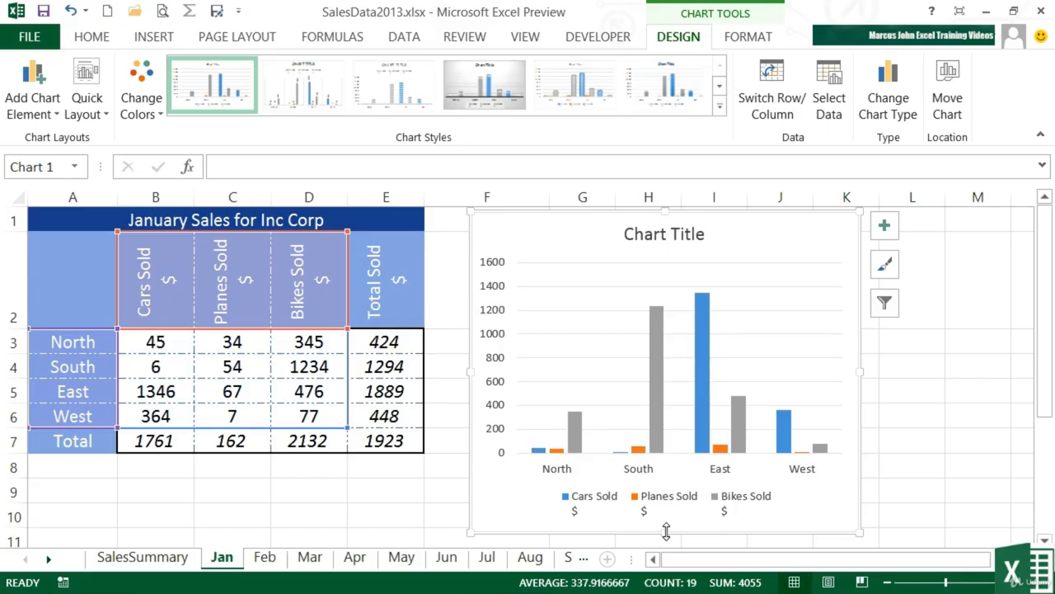
pyautogui.moveTo(666, 532); pyautogui.dragTo(666, 540)
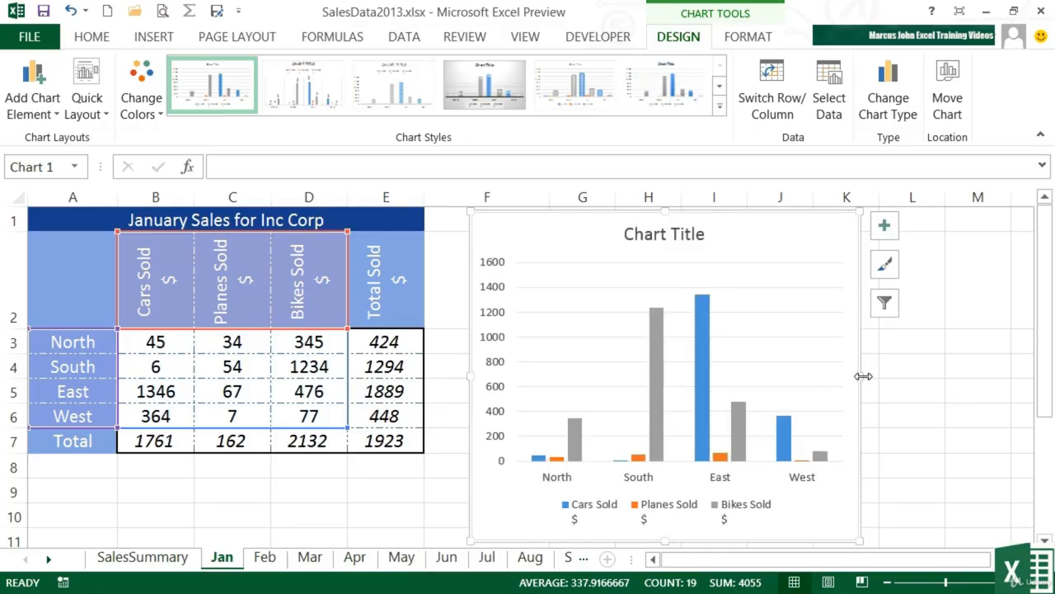
pyautogui.moveTo(861, 375); pyautogui.dragTo(997, 377)
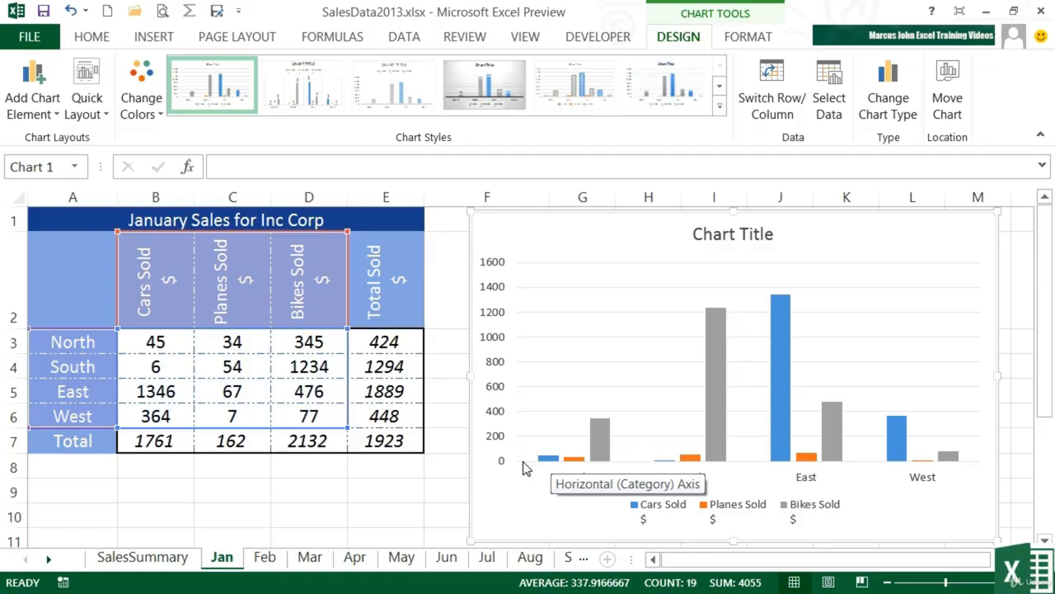
# - On the Feb sheet, preview the charts recommended with only cell B3 selected, including Stacked Area, Clustered Bar and Line, and insert none
pyautogui.click(266, 562)
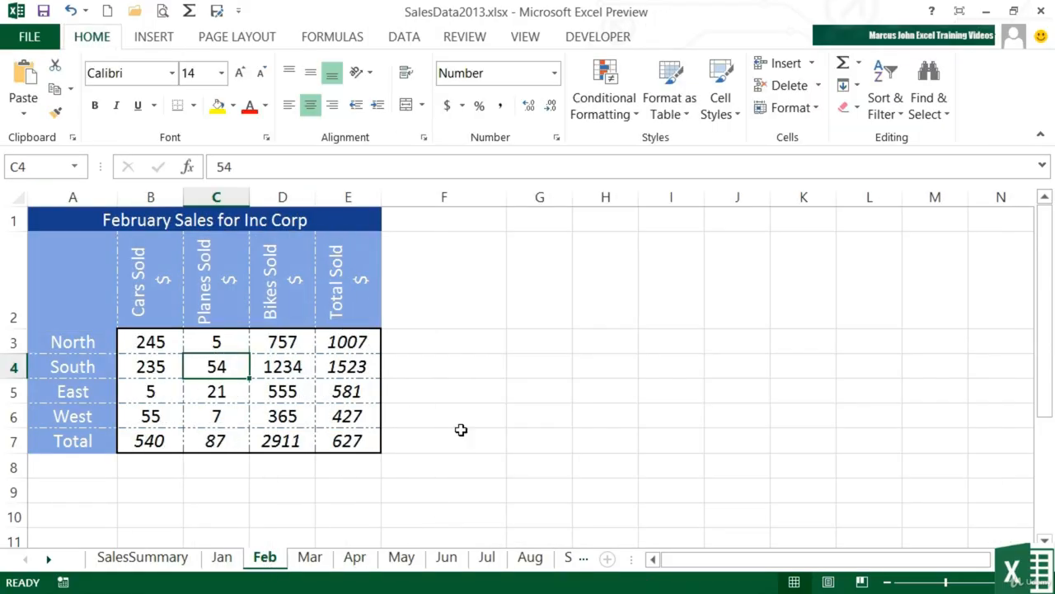
pyautogui.click(159, 344)
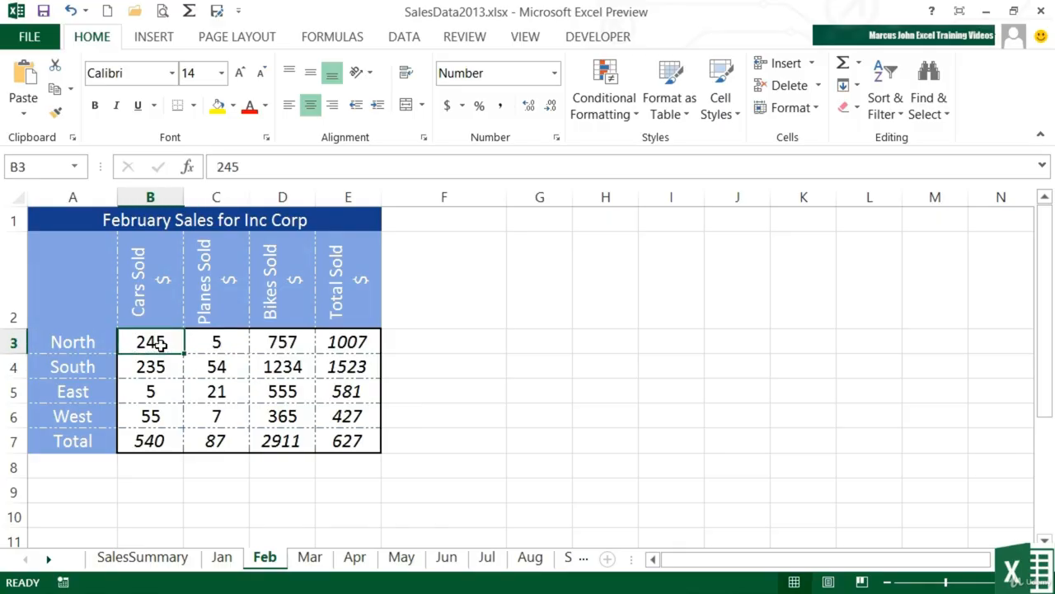
pyautogui.click(173, 38)
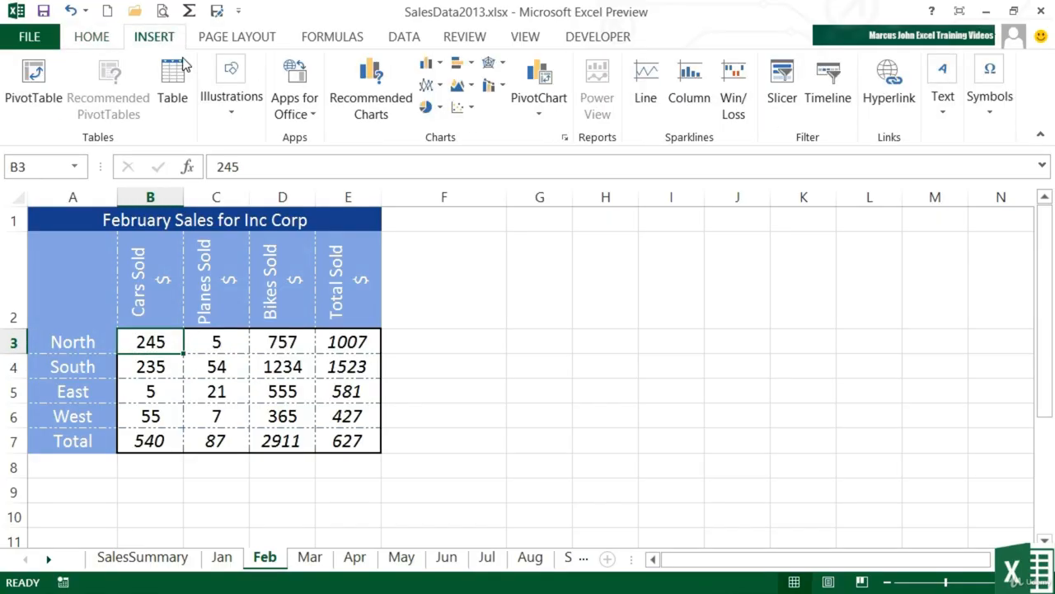
pyautogui.click(371, 92)
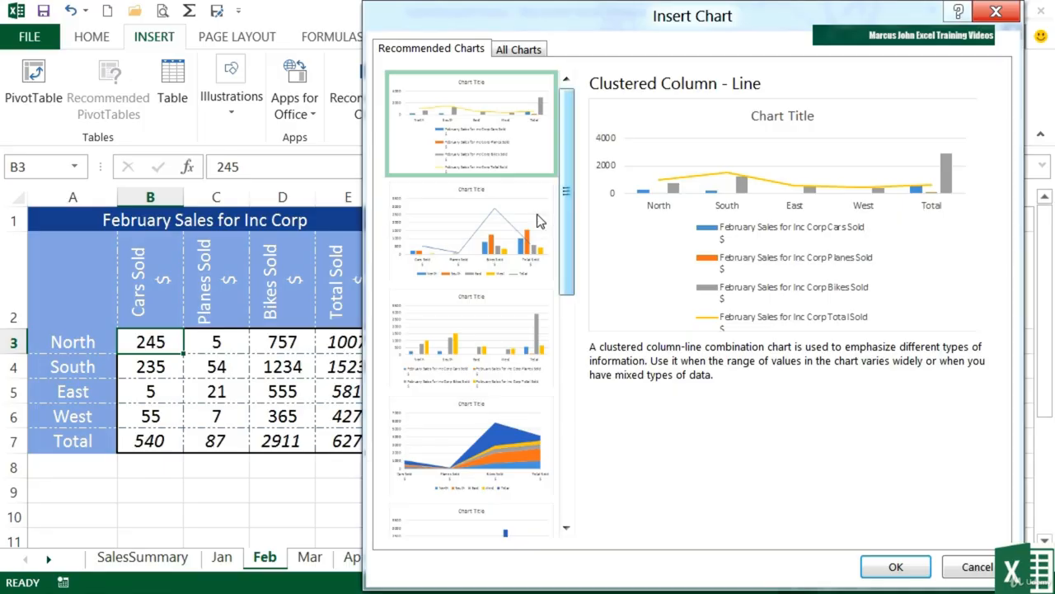
pyautogui.click(503, 227)
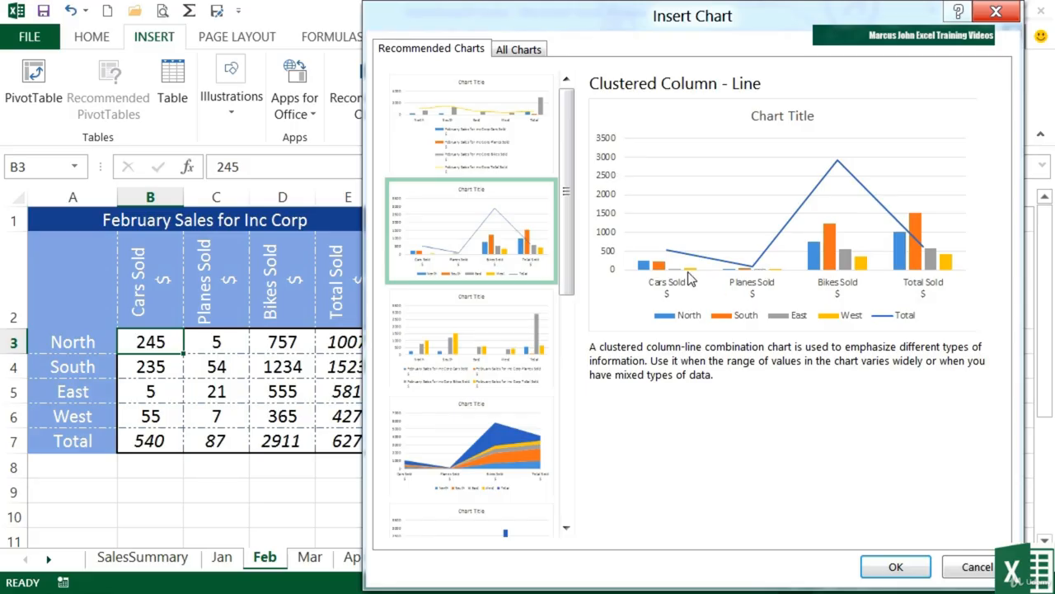
pyautogui.scroll(-3, 500, 330)
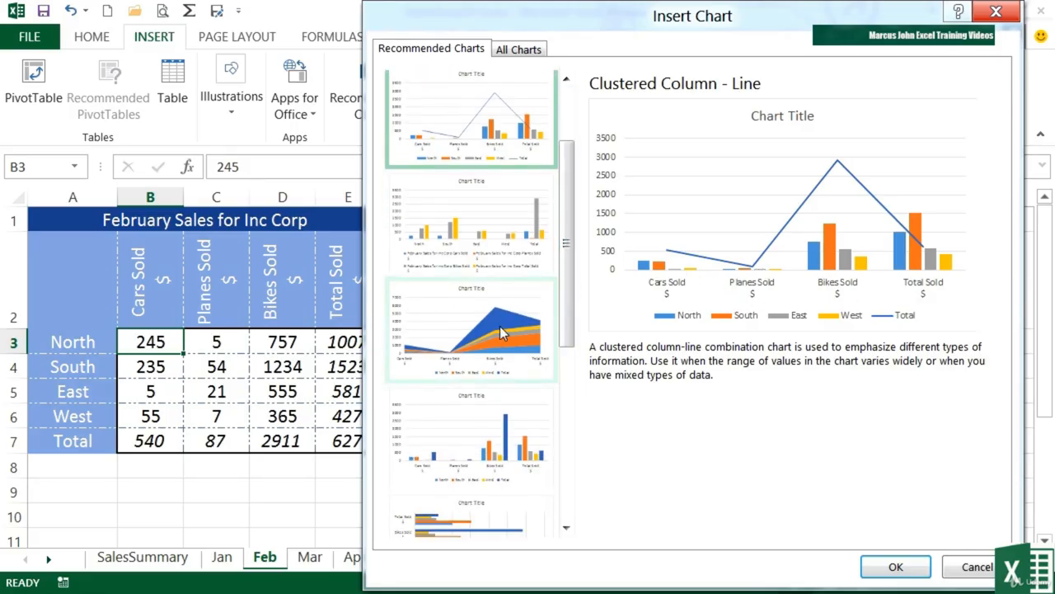
pyautogui.click(500, 325)
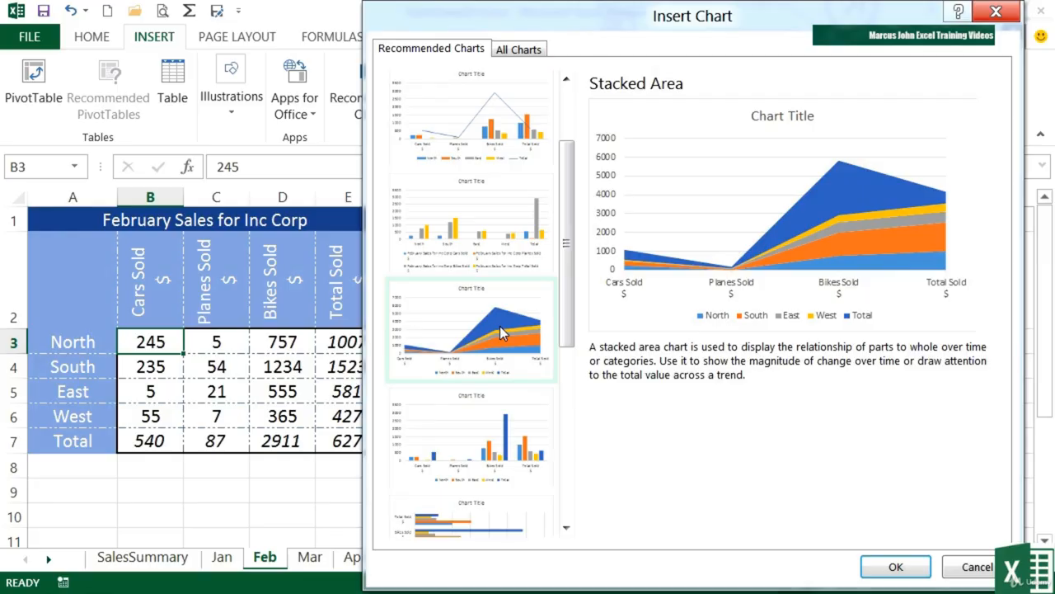
pyautogui.moveTo(568, 330); pyautogui.dragTo(568, 424)
pyautogui.click(490, 351)
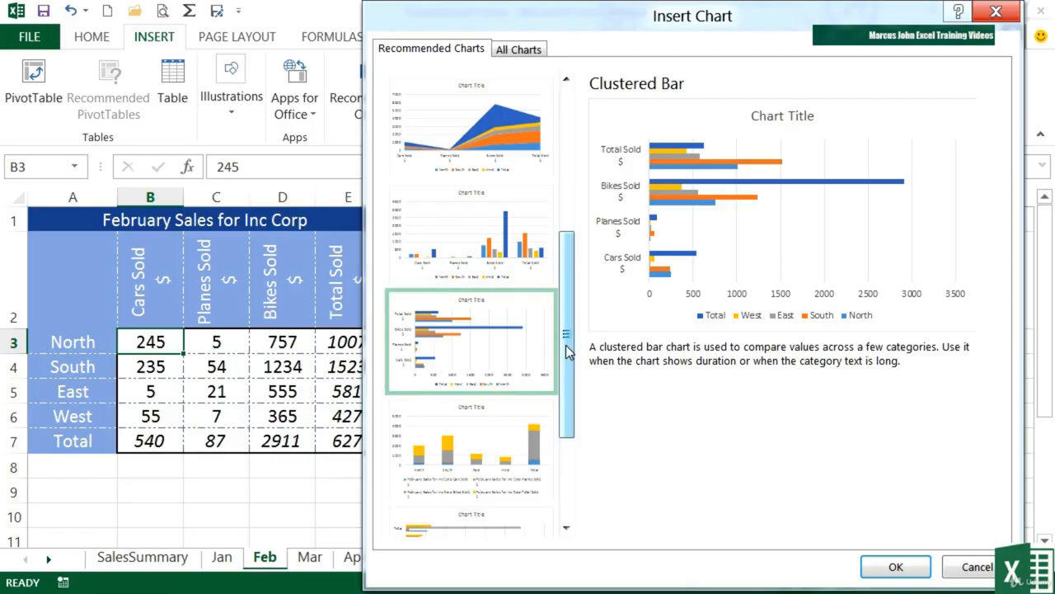
pyautogui.moveTo(568, 352); pyautogui.dragTo(567, 434)
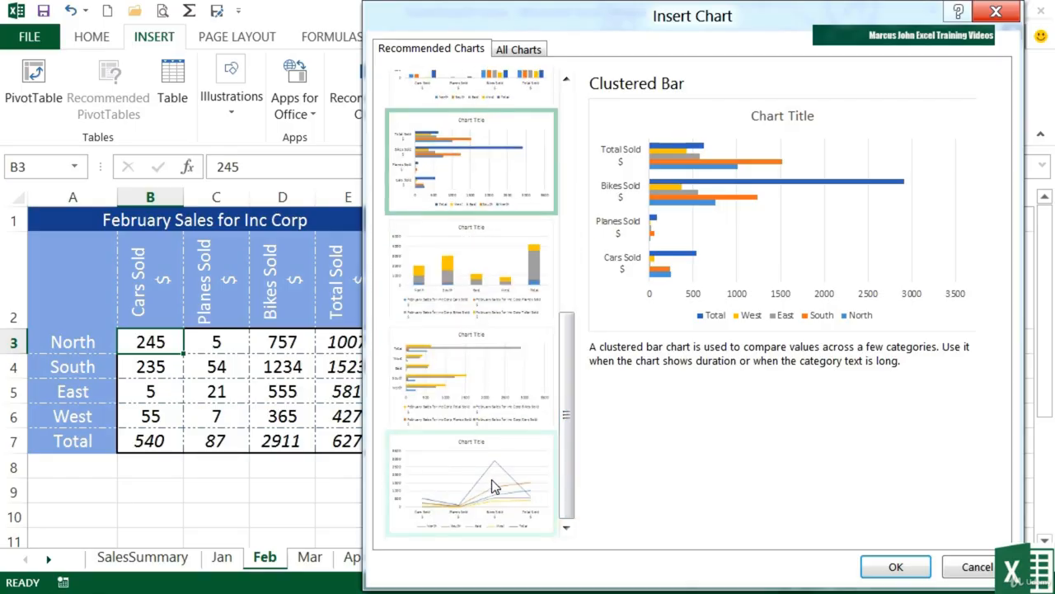
pyautogui.click(493, 487)
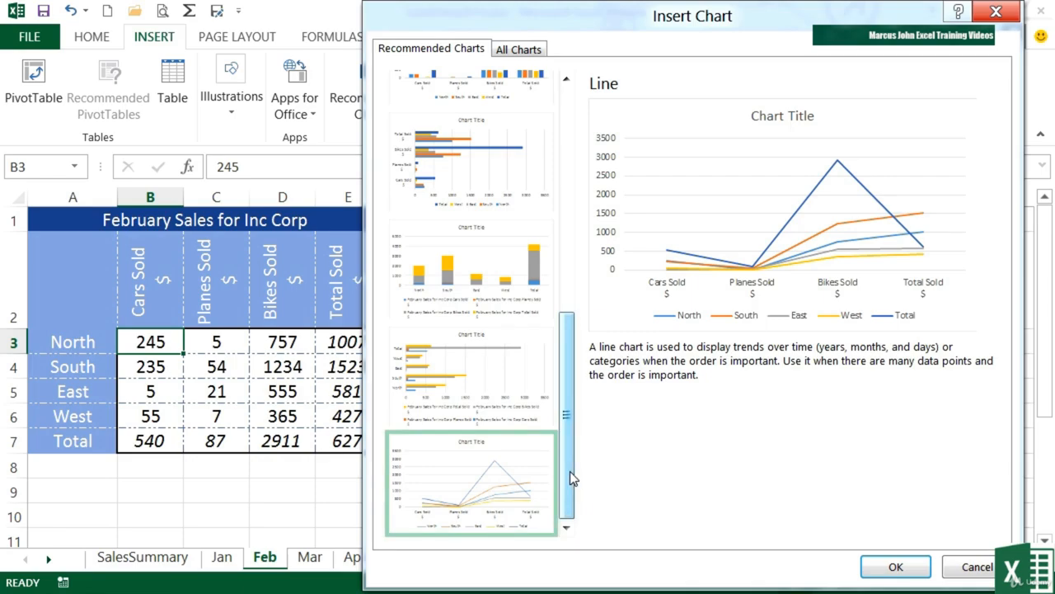
pyautogui.moveTo(573, 478); pyautogui.dragTo(586, 227)
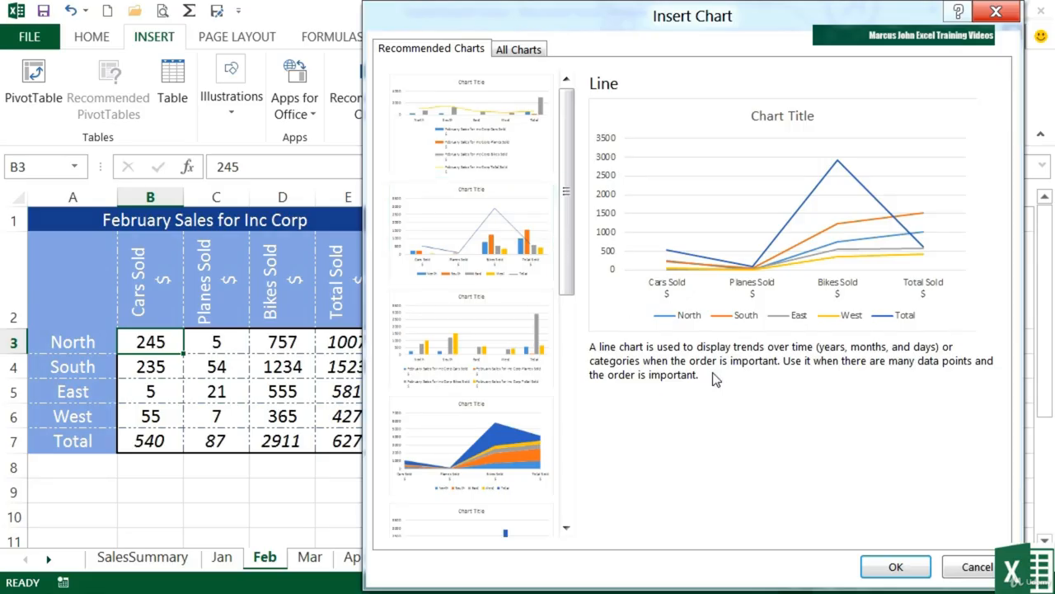
pyautogui.click(966, 573)
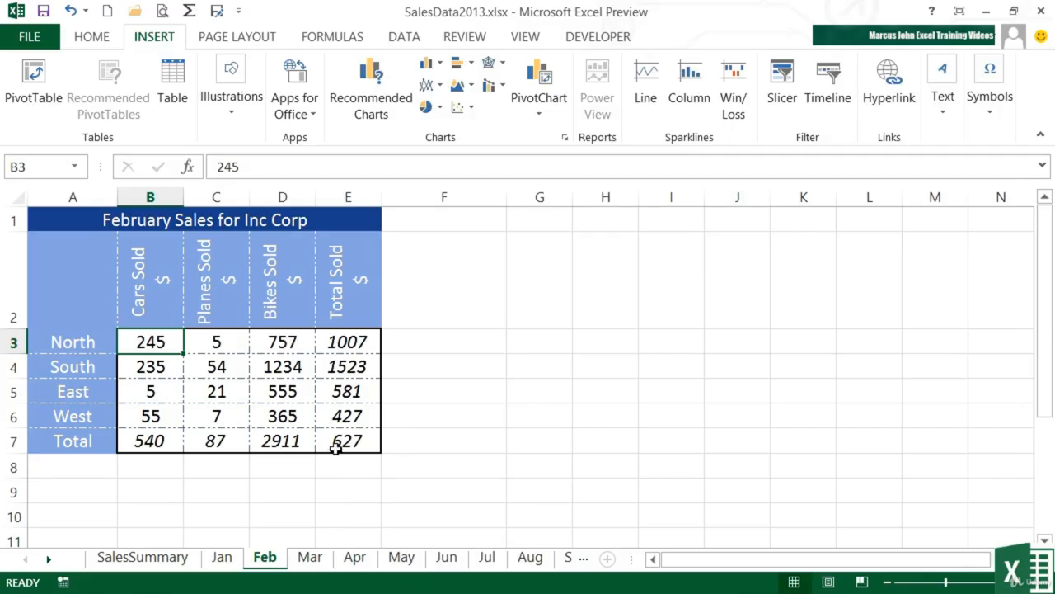
# - Insert the recommended Clustered Column chart of Feb range A2:D6 with products on the horizontal axis, and place it beside the table
pyautogui.moveTo(285, 416); pyautogui.dragTo(83, 277)
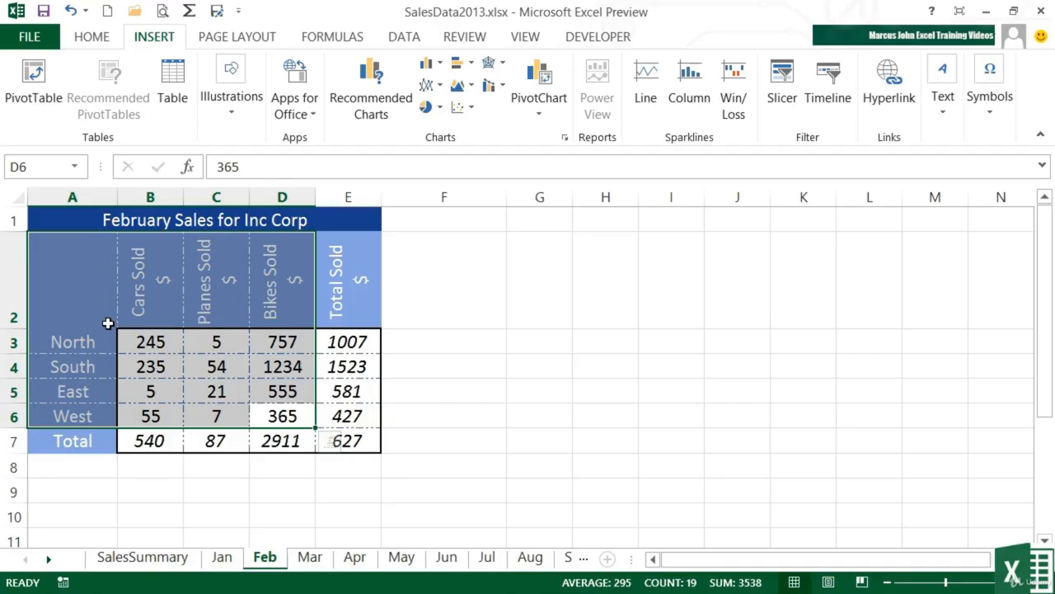
pyautogui.click(357, 104)
pyautogui.moveTo(569, 284); pyautogui.dragTo(553, 320)
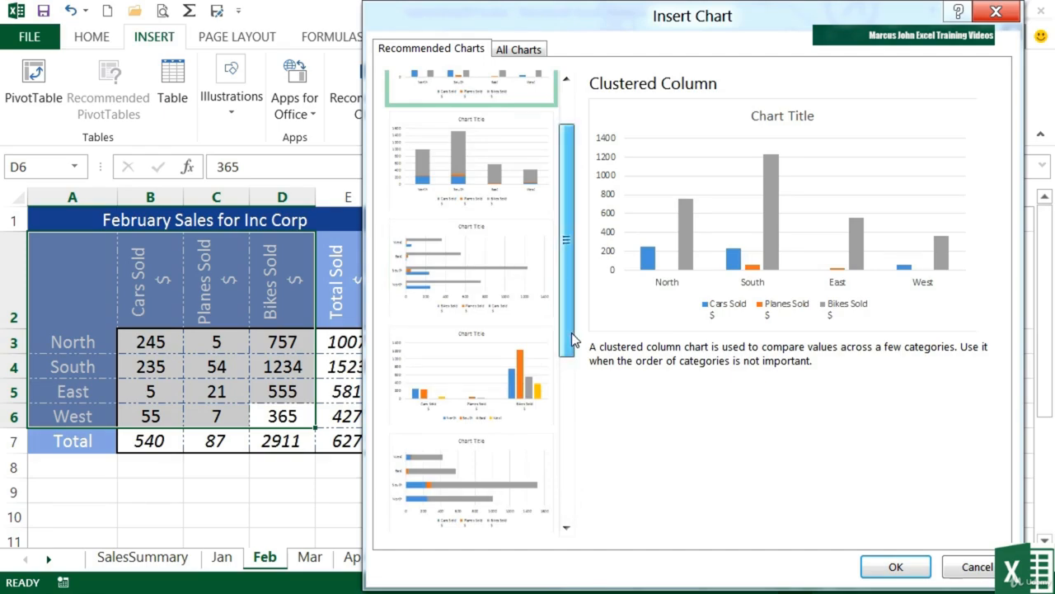
pyautogui.click(513, 385)
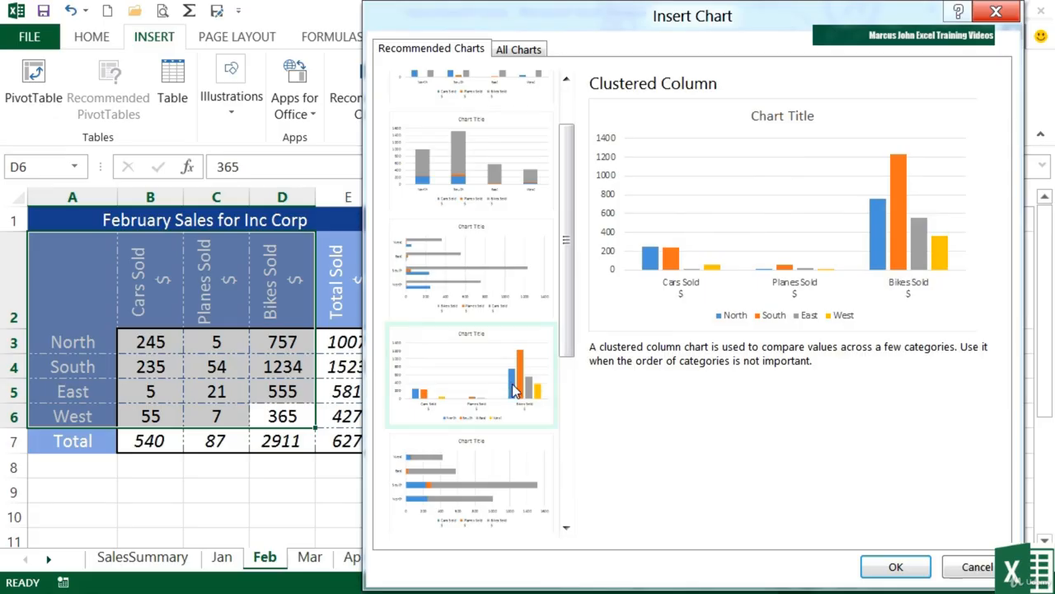
pyautogui.click(890, 567)
pyautogui.moveTo(584, 245)
pyautogui.mouseDown()
pyautogui.moveTo(751, 216)
pyautogui.moveTo(723, 223)
pyautogui.mouseUp()
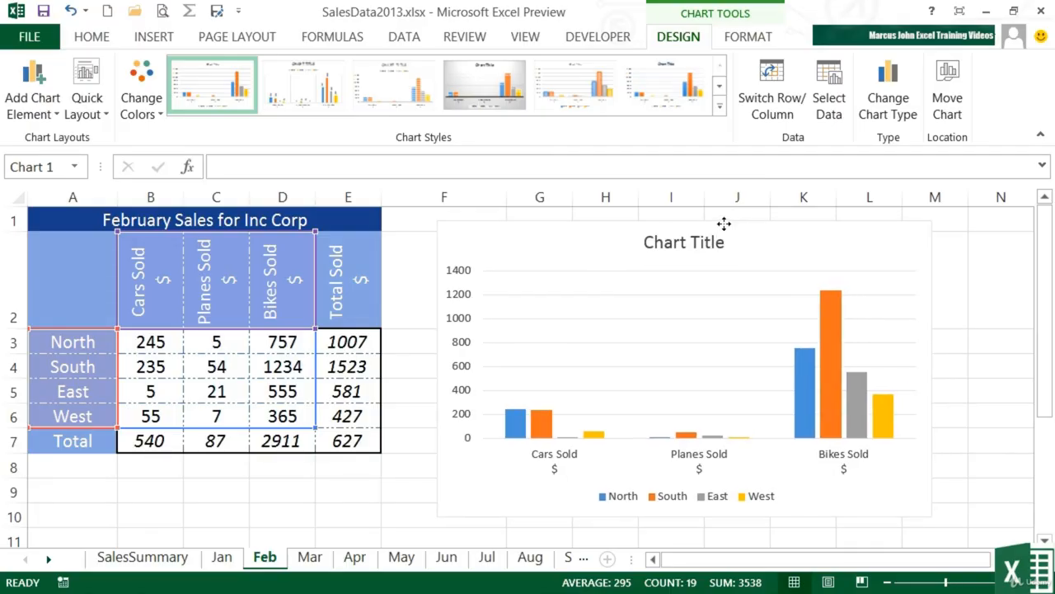